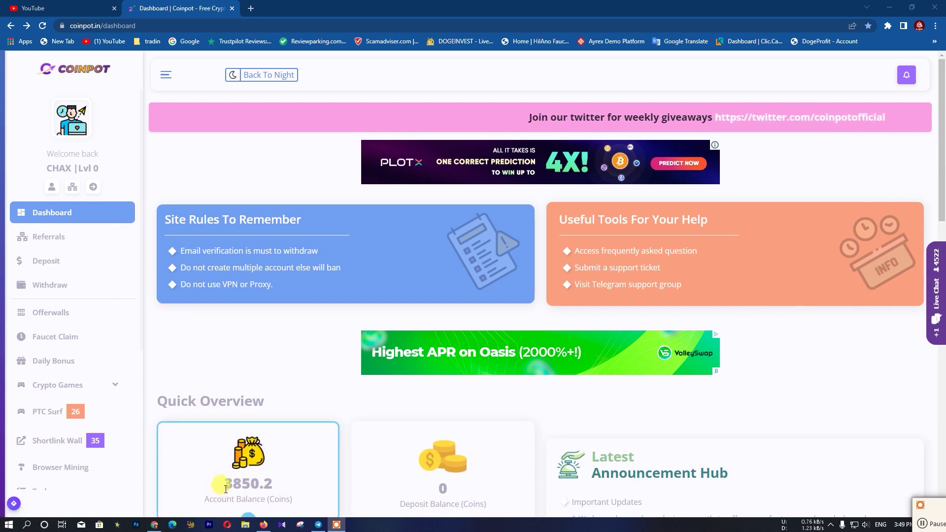
Check the Coinpot account balance, and switch to the FaucetPay dashboard in Firefox to review the coin balances and received payments
drag(225, 491, 283, 489)
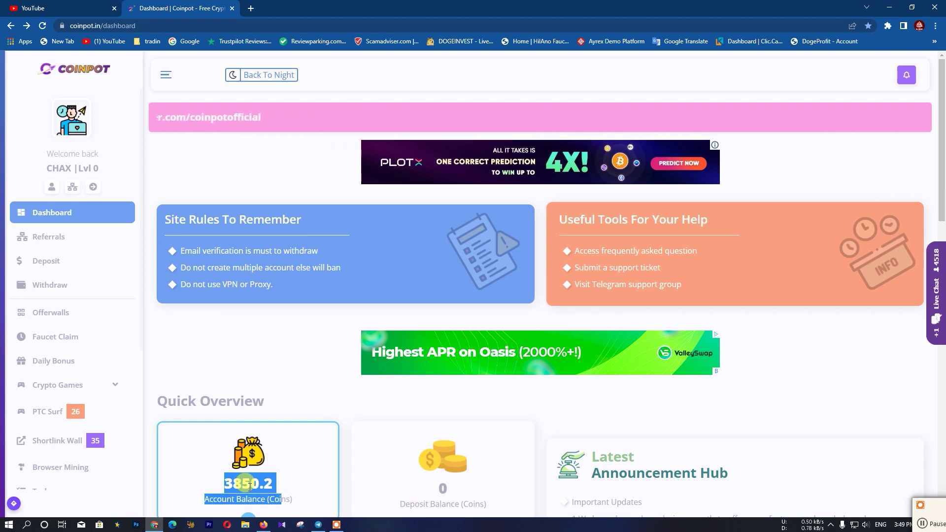
click(264, 525)
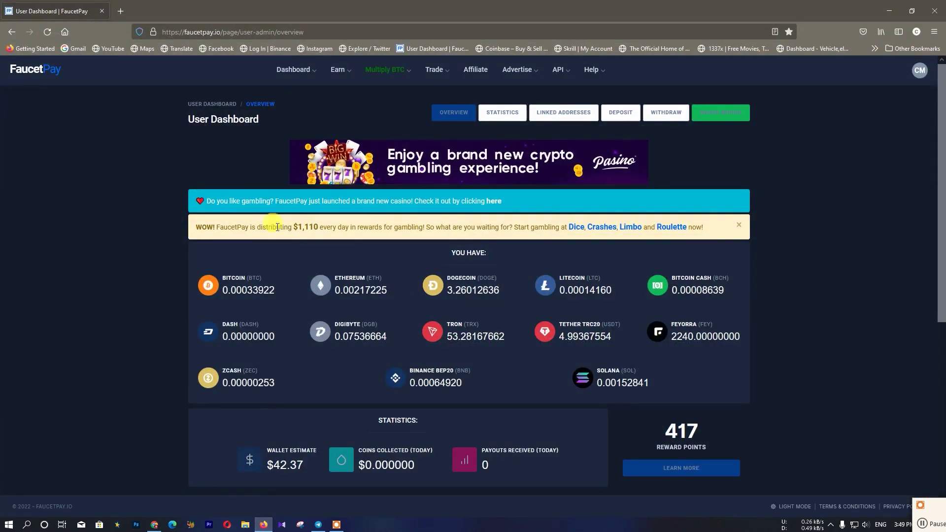
scroll(326, 207, down, 5)
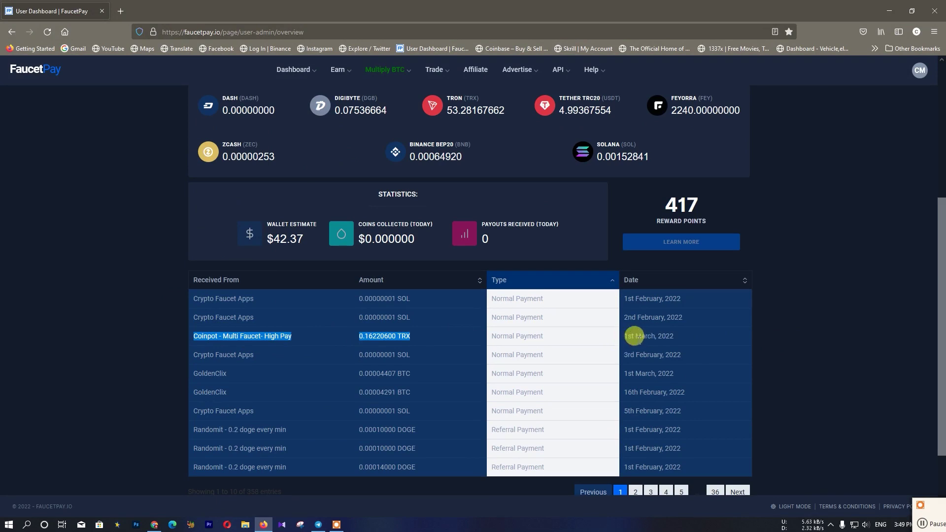
scroll(299, 328, up, 6)
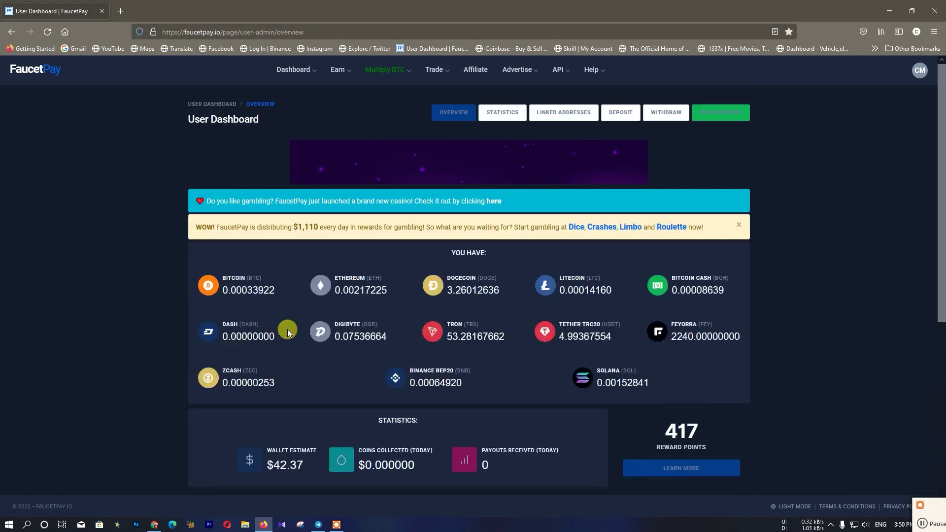
click(890, 11)
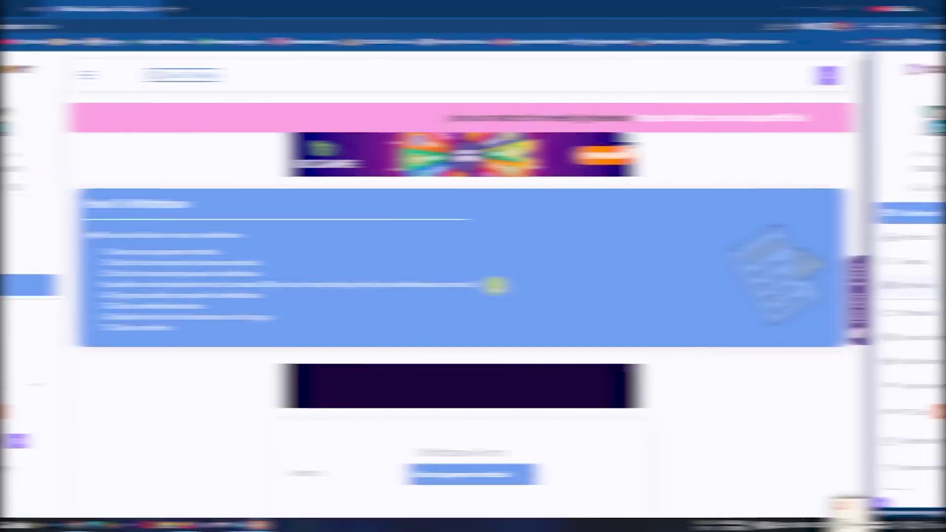
Choose FAUCETPAY as the payment method in Coinpot's withdraw form
scroll(513, 304, down, 3)
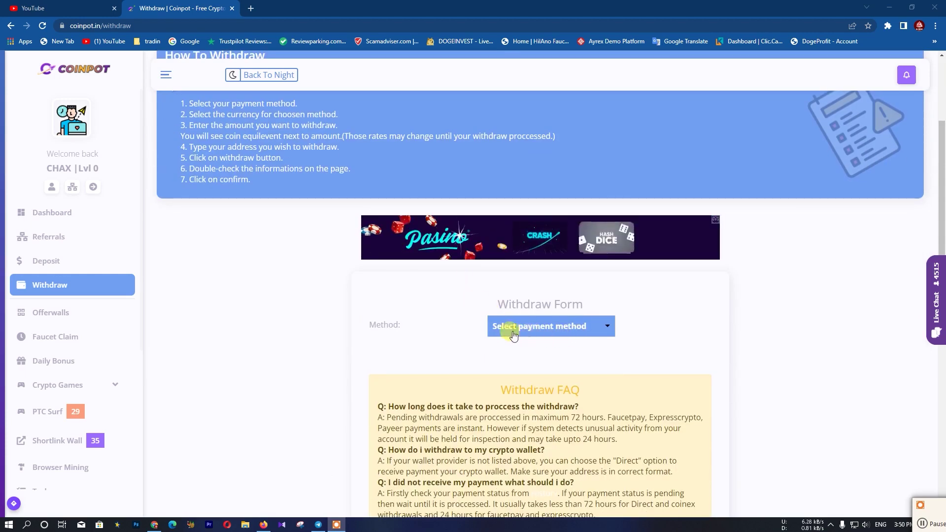
click(544, 331)
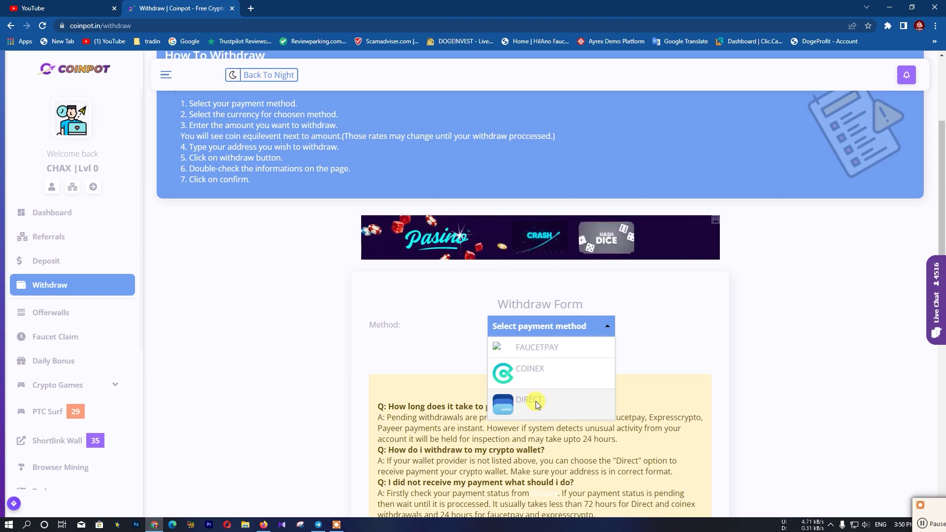
click(534, 349)
Review the currencies offered for FaucetPay and select TRON as the withdrawal currency
scroll(553, 322, down, 3)
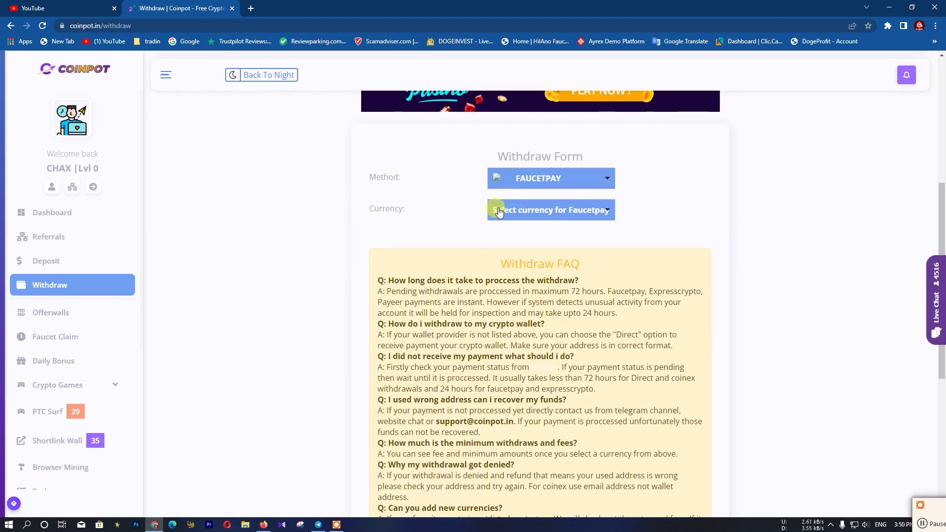
click(567, 211)
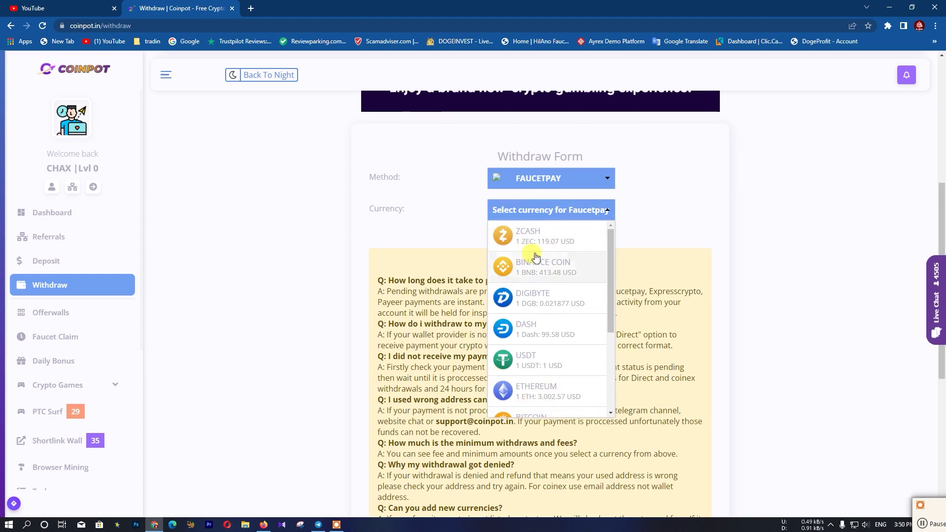
scroll(552, 301, down, 3)
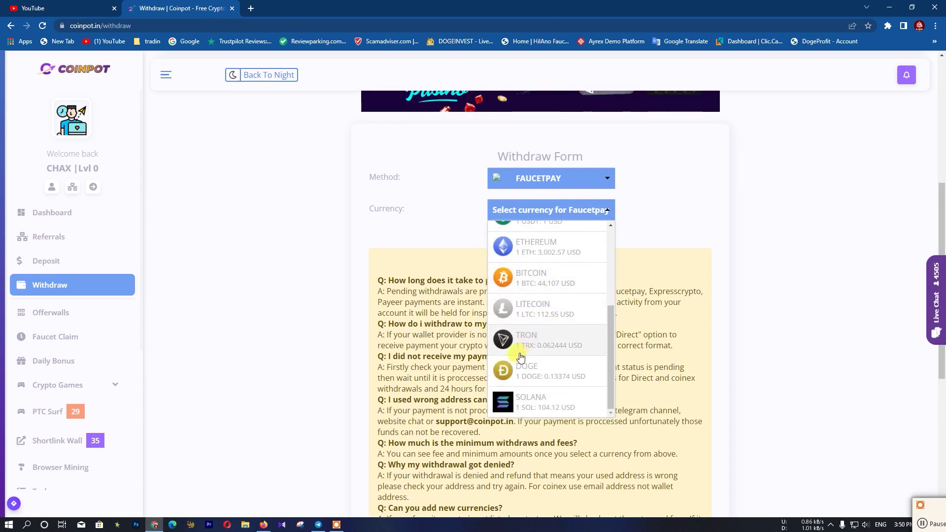
scroll(542, 345, up, 3)
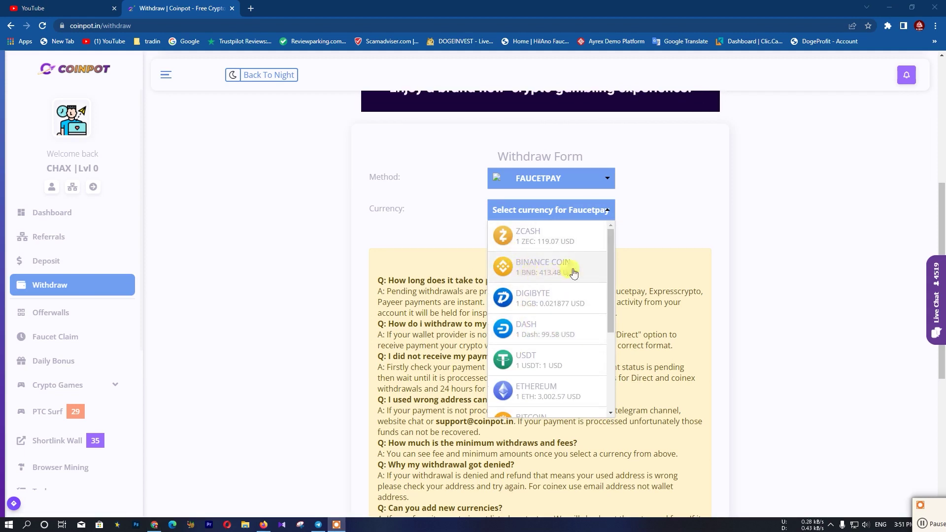
scroll(572, 272, down, 6)
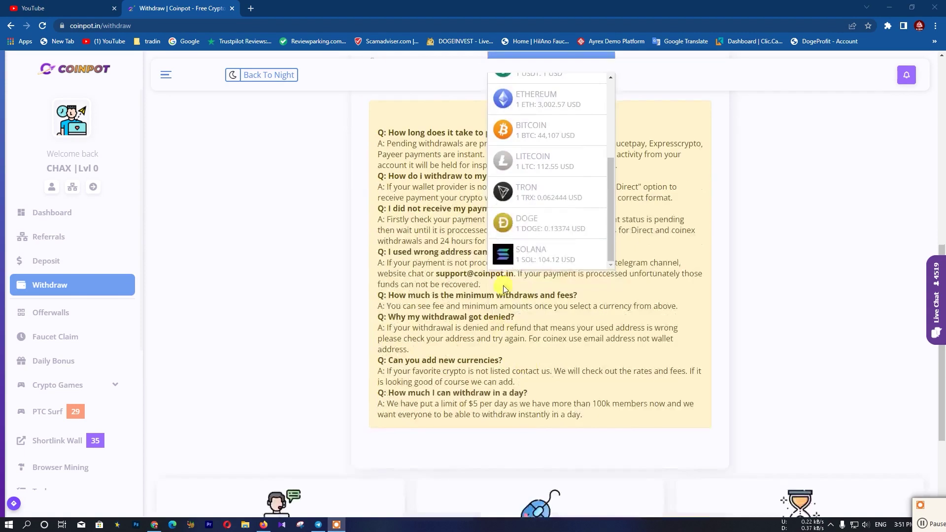
scroll(528, 205, up, 6)
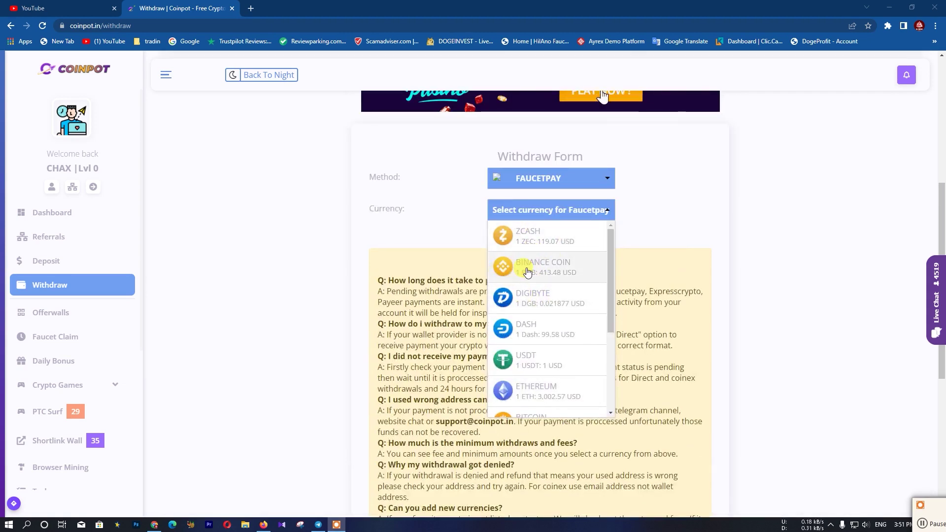
scroll(552, 340, down, 3)
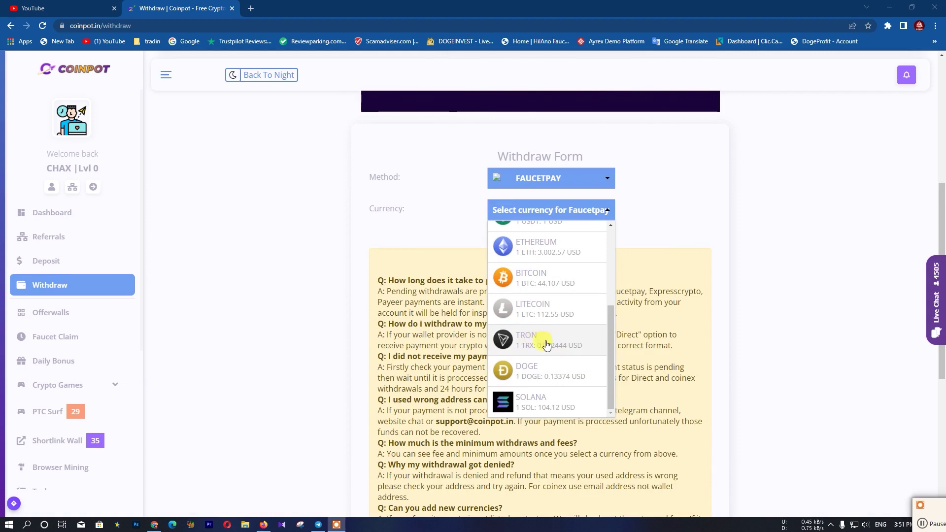
click(555, 344)
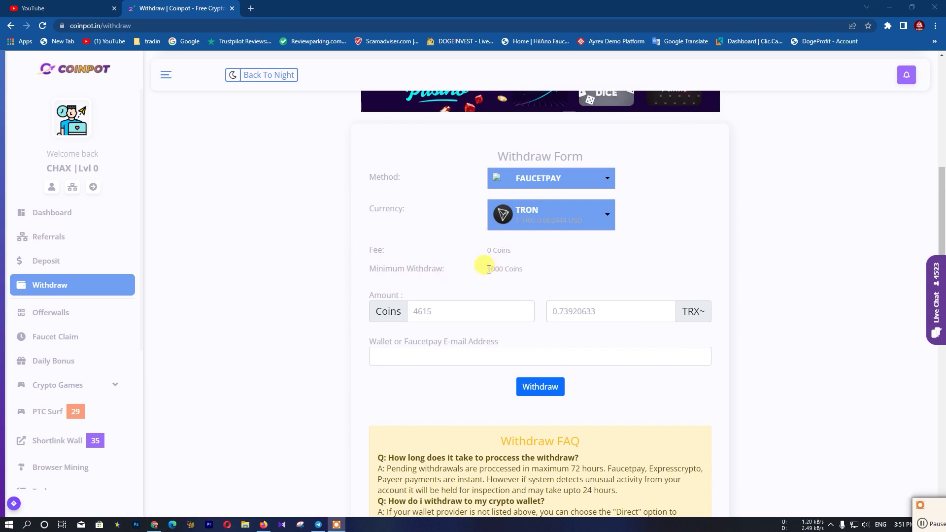
Check the minimum withdrawal and fee for TRON, and view the current balances on the FaucetPay dashboard in Firefox
drag(489, 269, 524, 270)
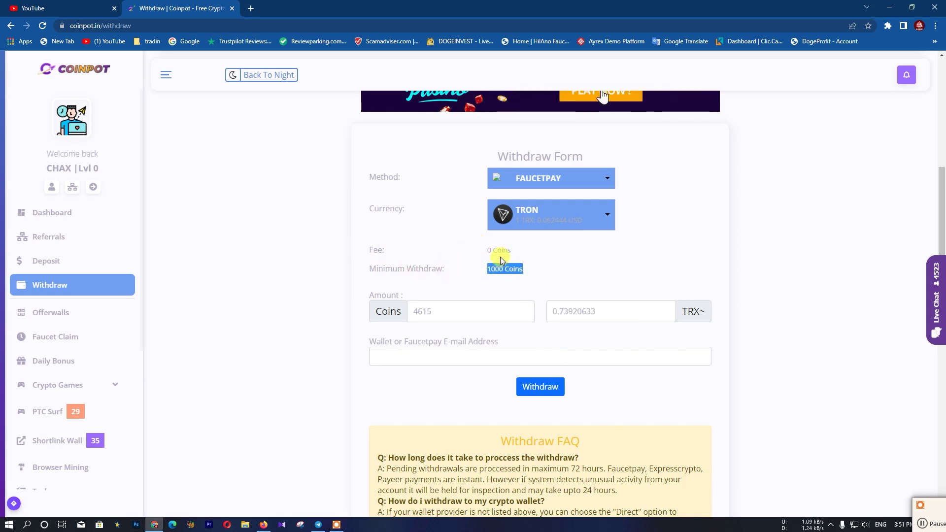
drag(485, 252, 517, 253)
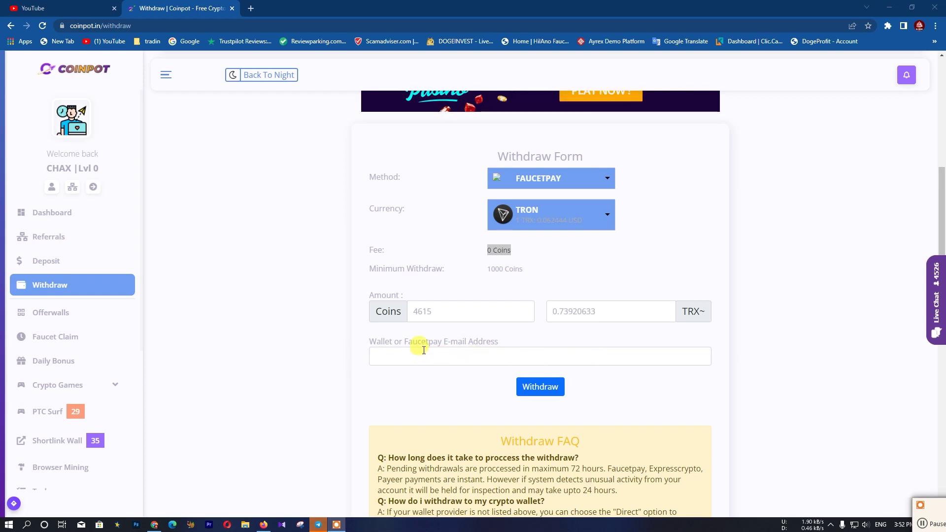
click(262, 525)
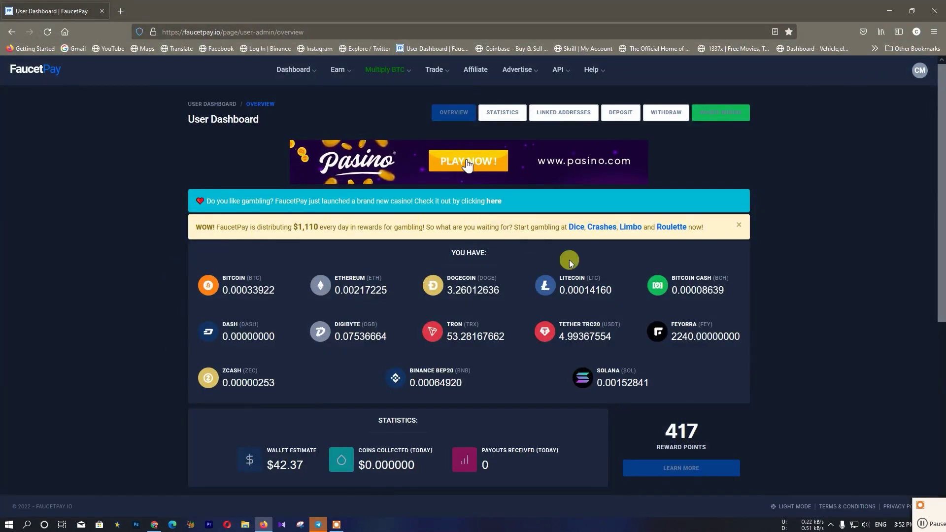
click(890, 6)
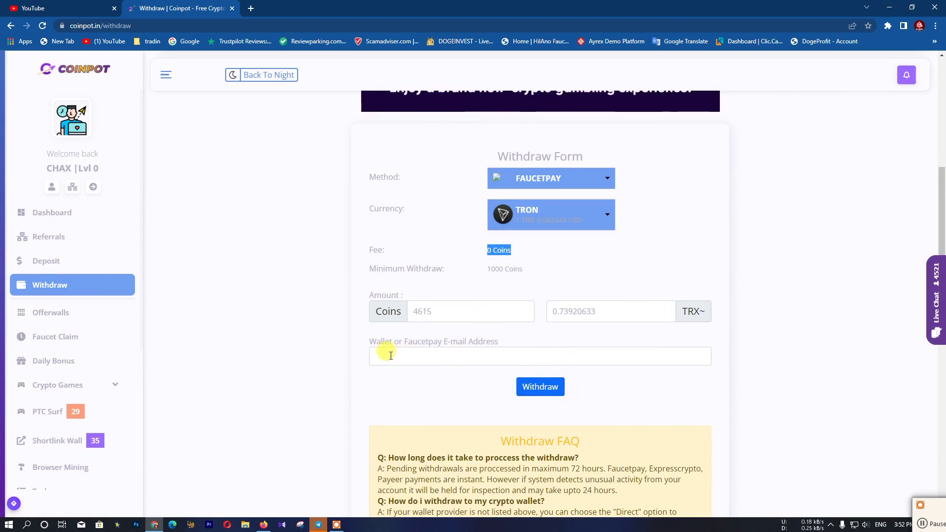
Enter the FaucetPay e-mail address, submit the withdrawal of 4618.4 coins in Tron, and confirm the payout
click(405, 352)
key(ctrl+v)
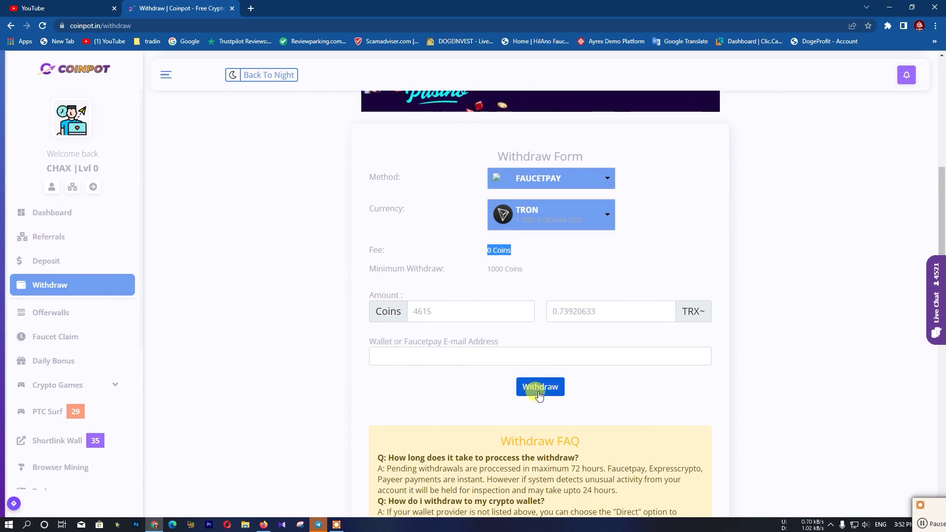
click(554, 392)
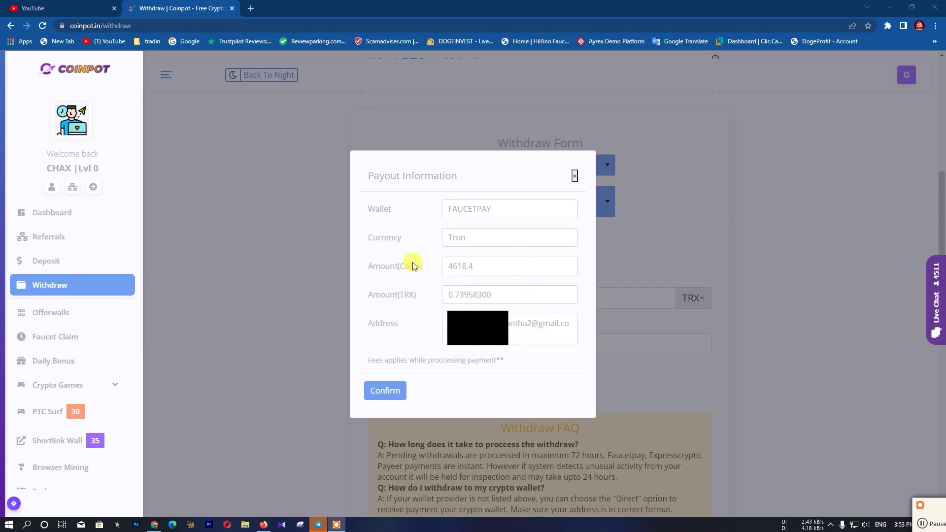
click(385, 394)
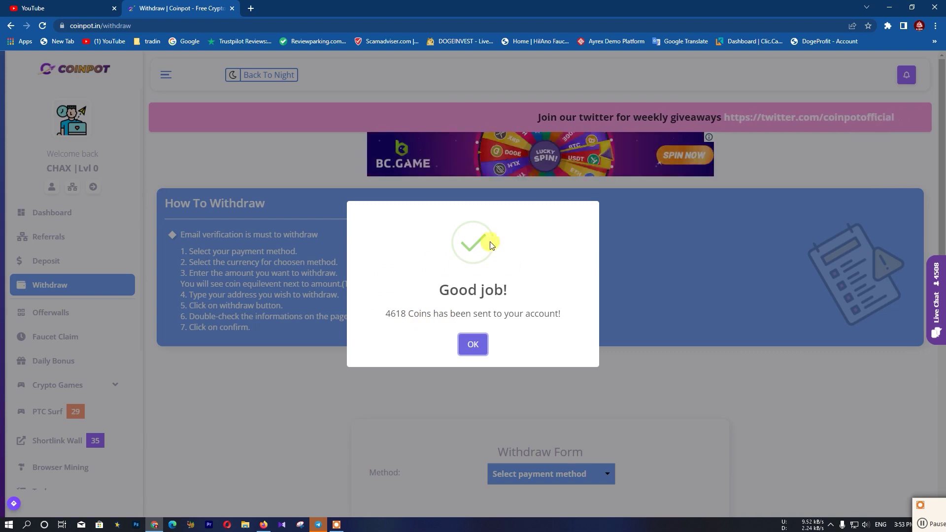
click(473, 345)
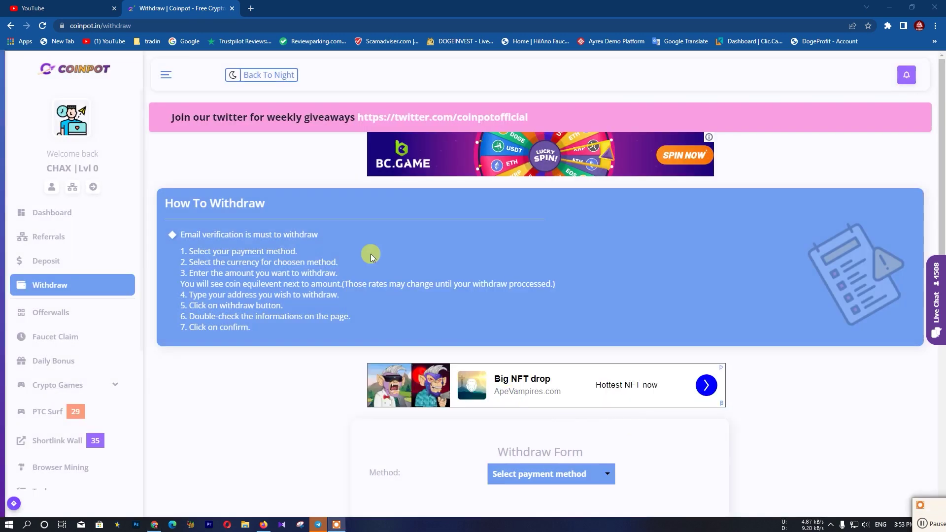
Switch to FaucetPay in Firefox, reload the dashboard, and check the payment history for the new Coinpot TRX payment
click(264, 525)
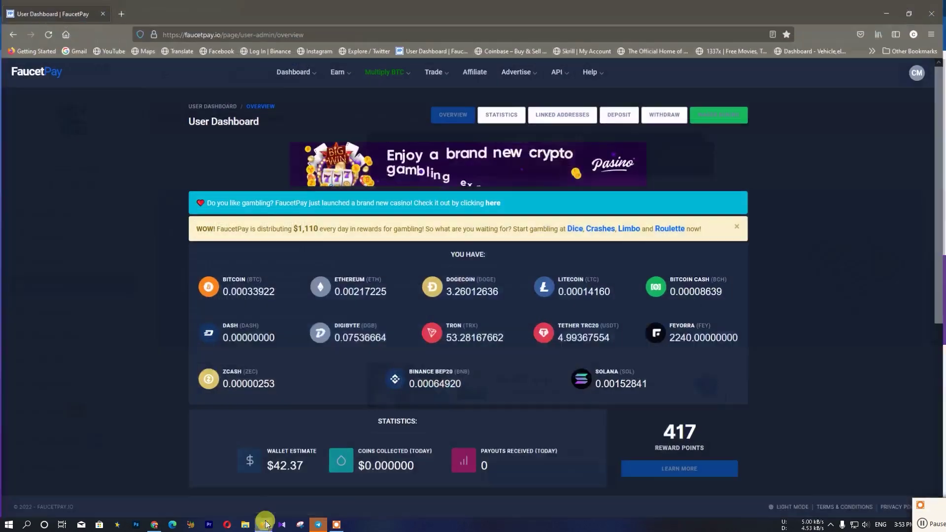
scroll(354, 334, down, 2)
scroll(354, 334, down, 1)
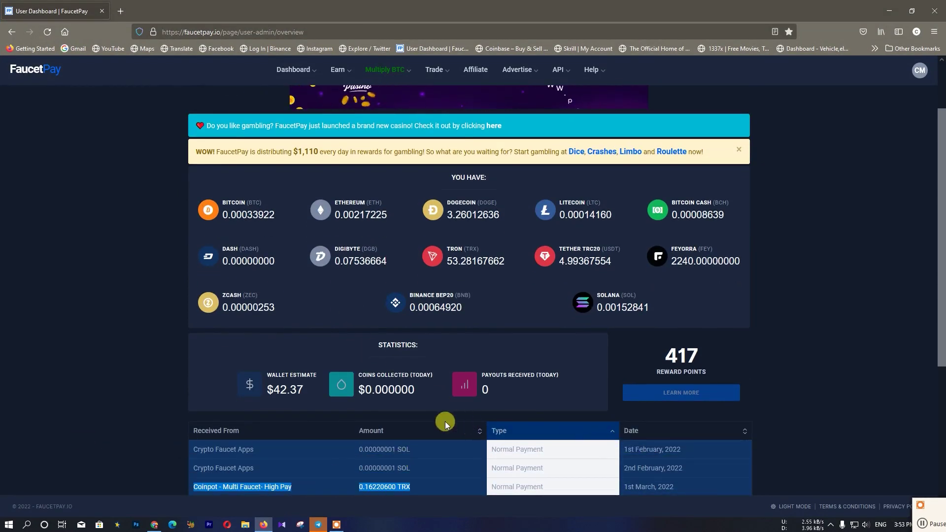
scroll(444, 418, up, 3)
click(48, 32)
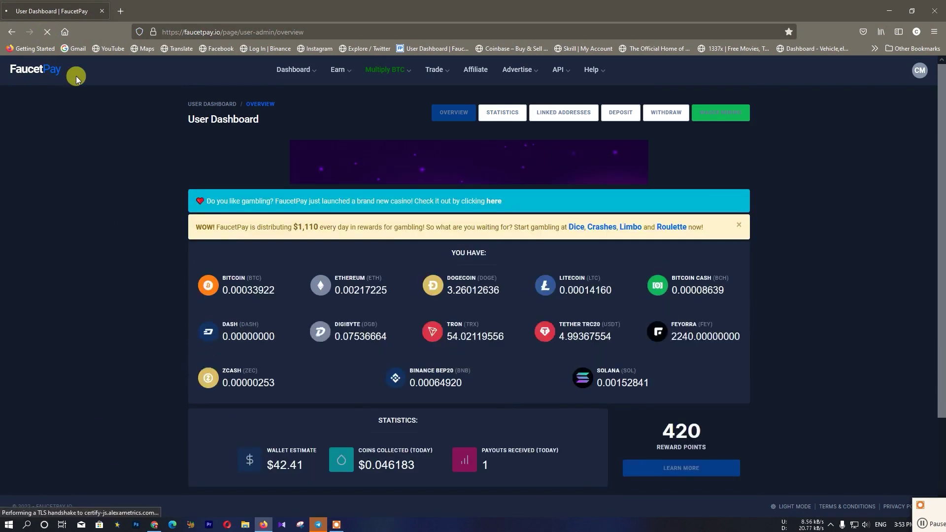
scroll(249, 90, down, 3)
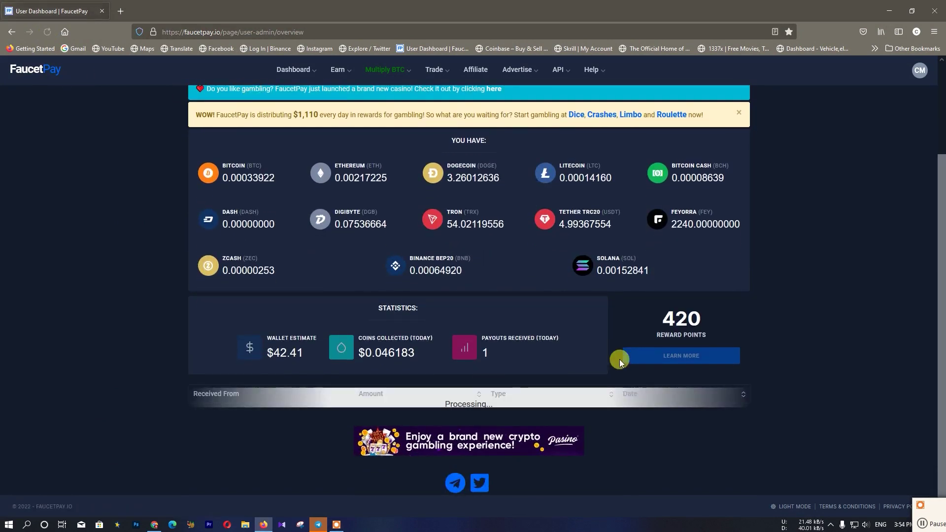
drag(192, 458, 274, 457)
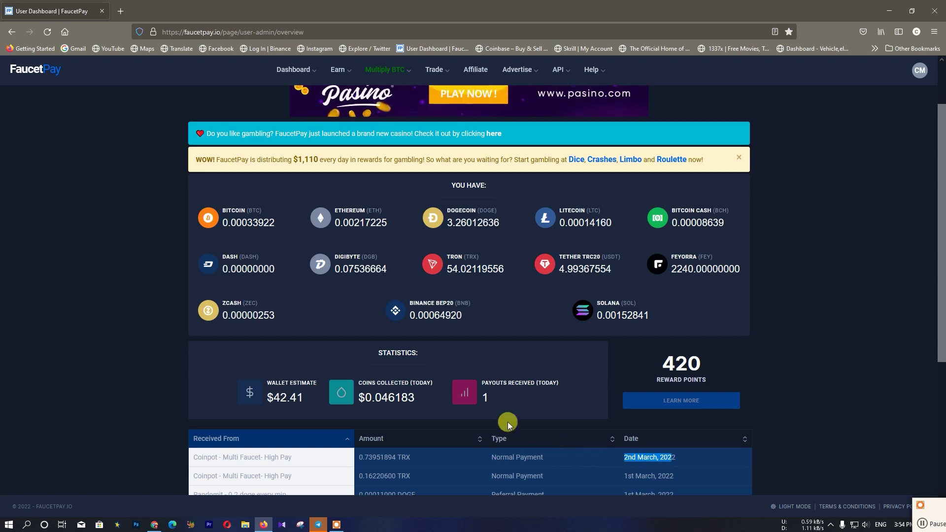
click(891, 11)
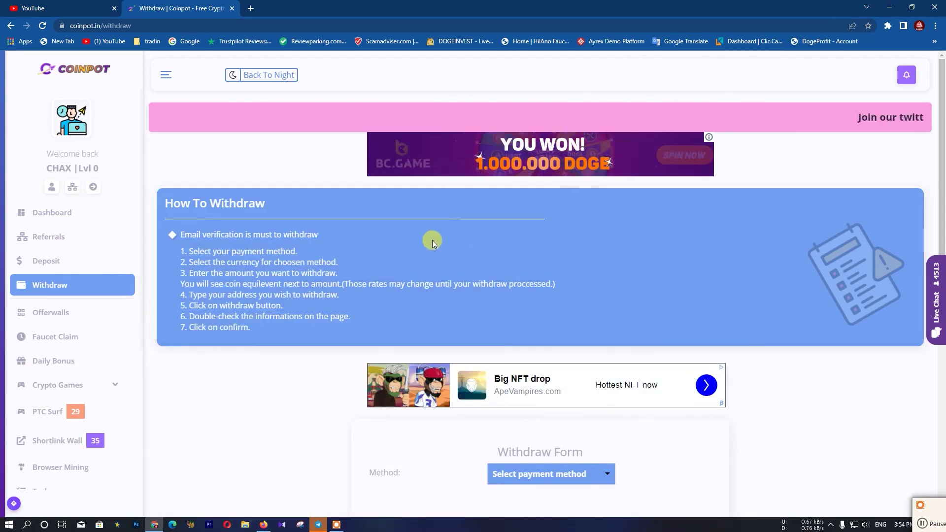